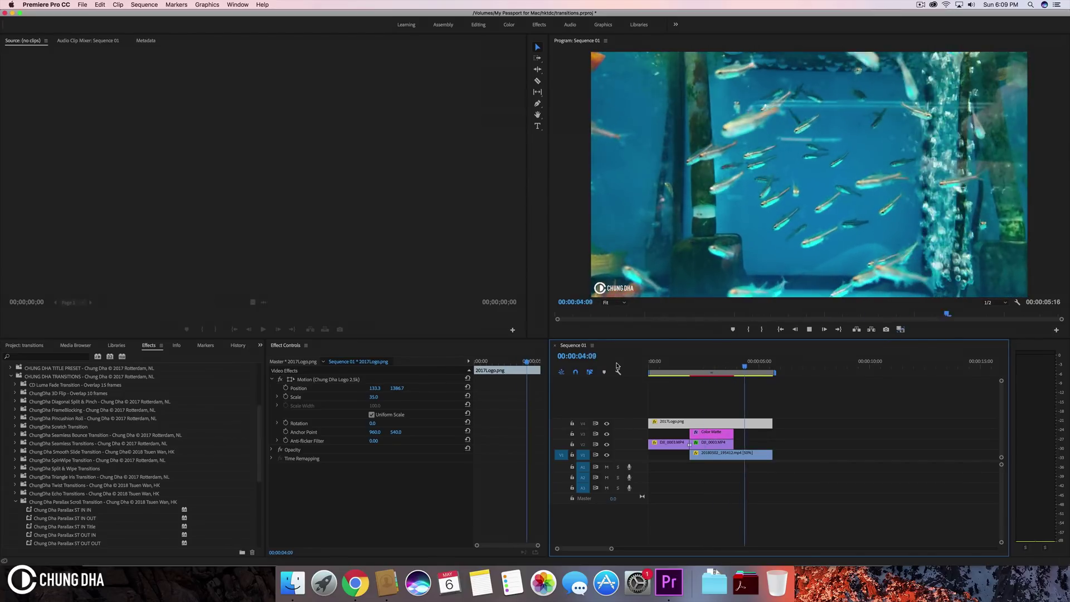
Step: Stop Sequence 01 playback at 00:00:04:15, on the underwater fish shot
{"action": "key", "text": "space"}
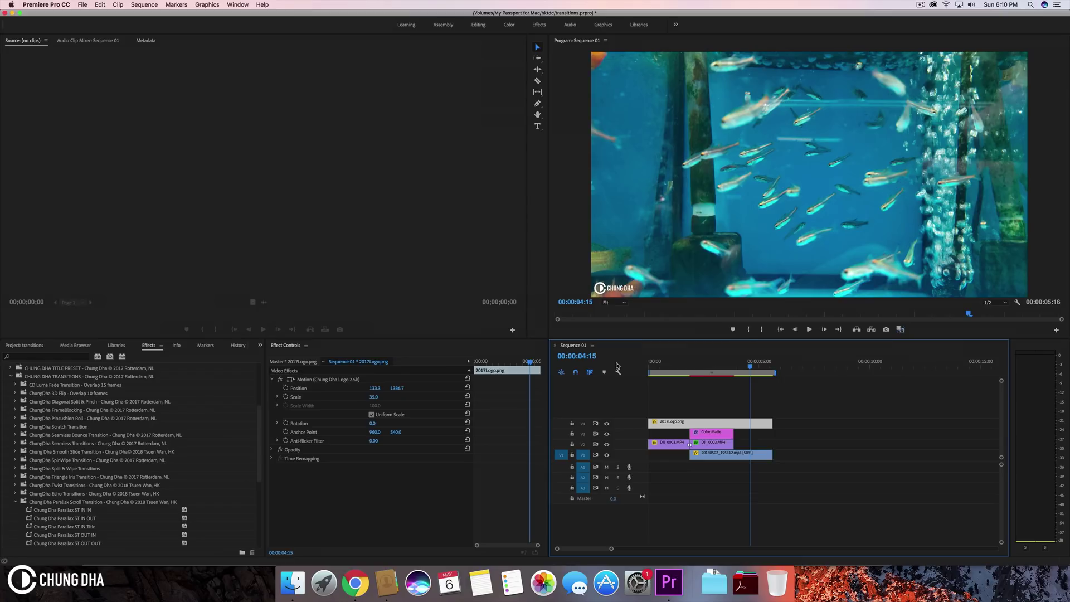
Step: Import the WaveWipe .prfpset file into Presets, revealing the Chung Dha Wave Wipe UP and Down presets
{"action": "scroll", "coordinate": [68, 456], "scroll_direction": "up", "scroll_amount": 4}
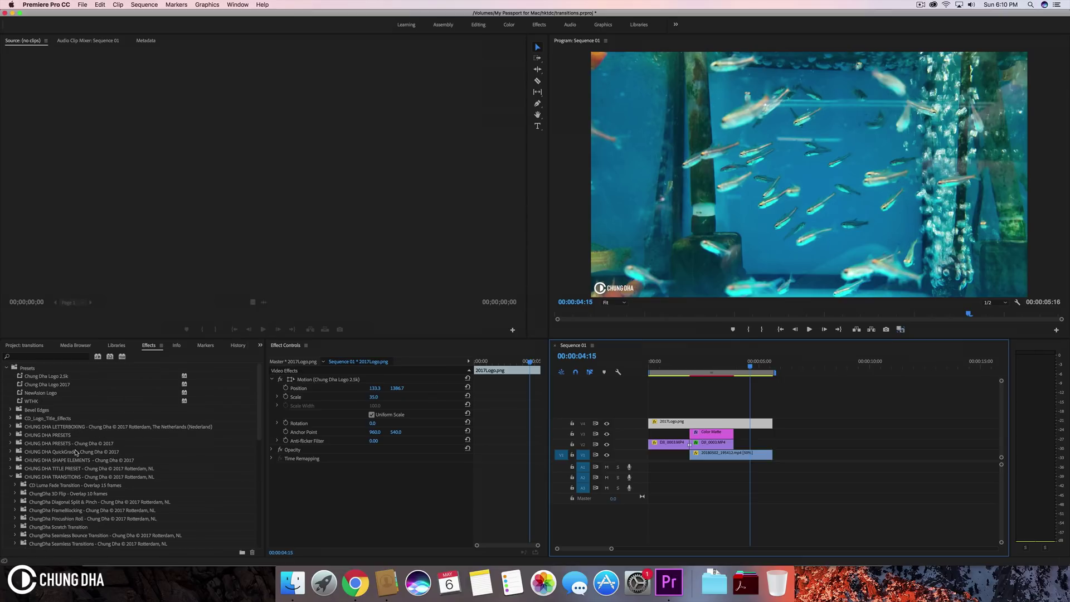
{"action": "right_click", "coordinate": [20, 370]}
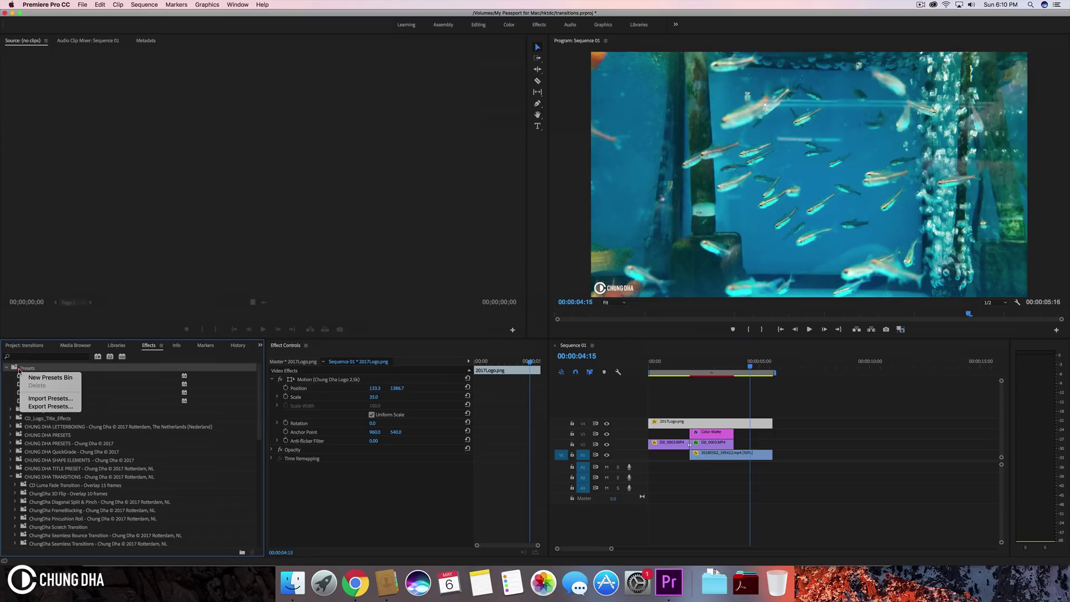
{"action": "left_click", "coordinate": [62, 399]}
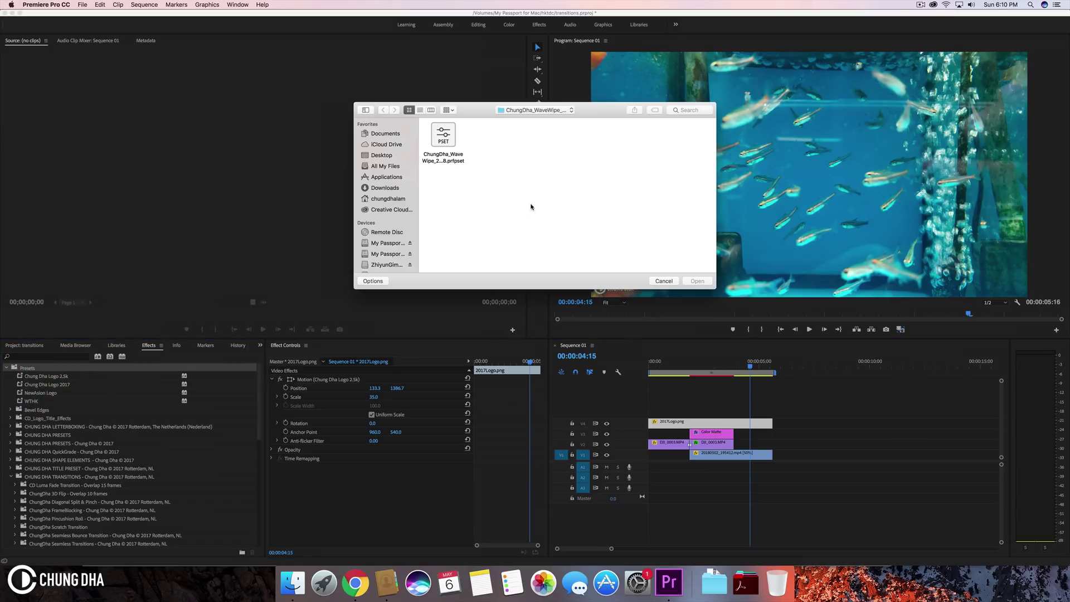
{"action": "left_click", "coordinate": [446, 144]}
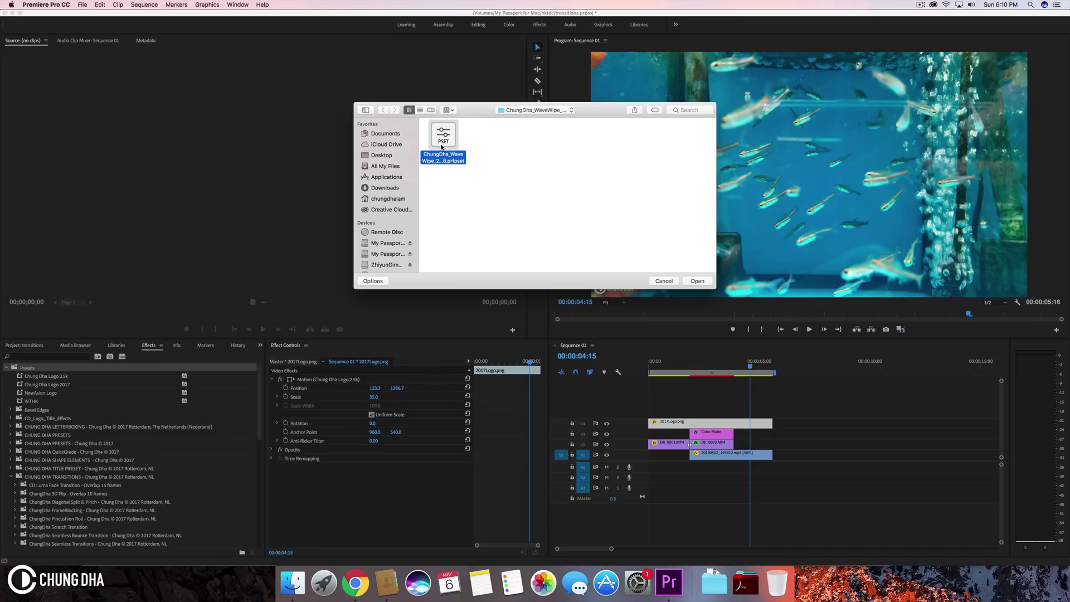
{"action": "key", "text": "Return"}
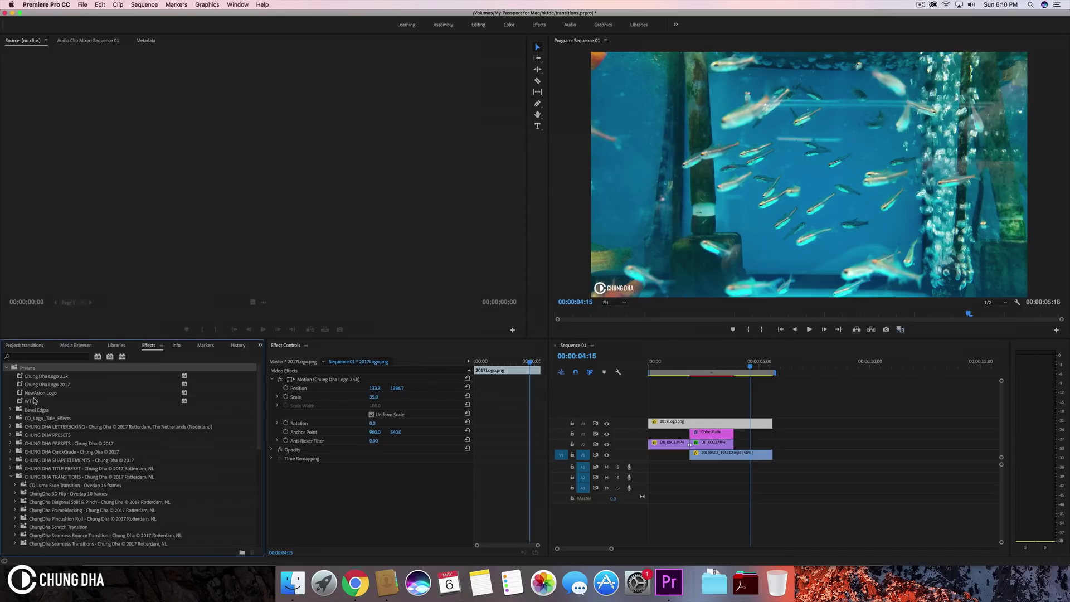
{"action": "scroll", "coordinate": [26, 494], "scroll_direction": "down", "scroll_amount": 1}
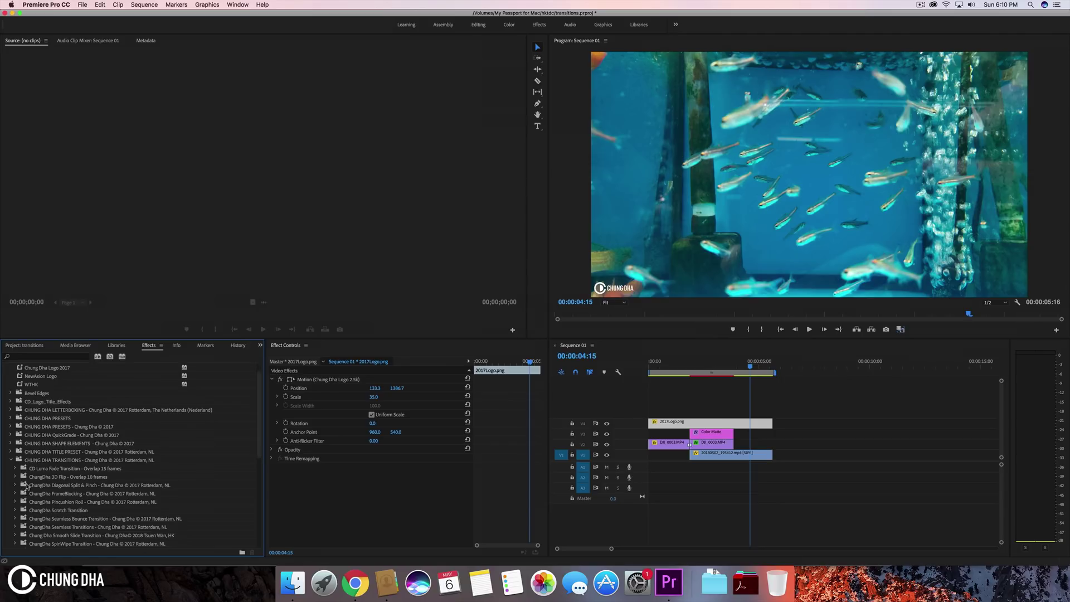
{"action": "scroll", "coordinate": [114, 480], "scroll_direction": "down", "scroll_amount": 10}
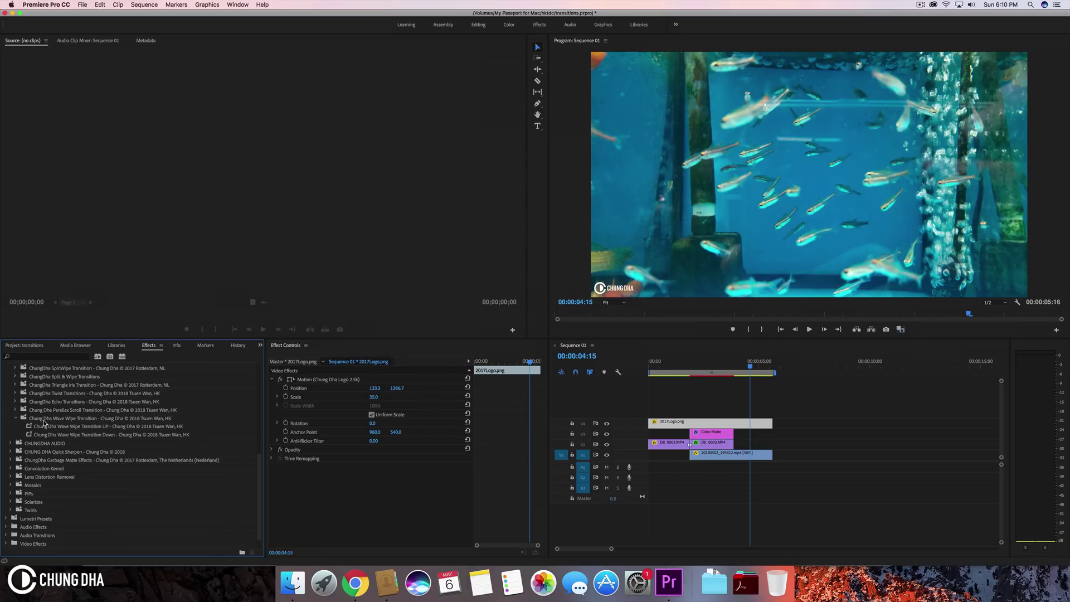
{"action": "mouse_move", "coordinate": [49, 430]}
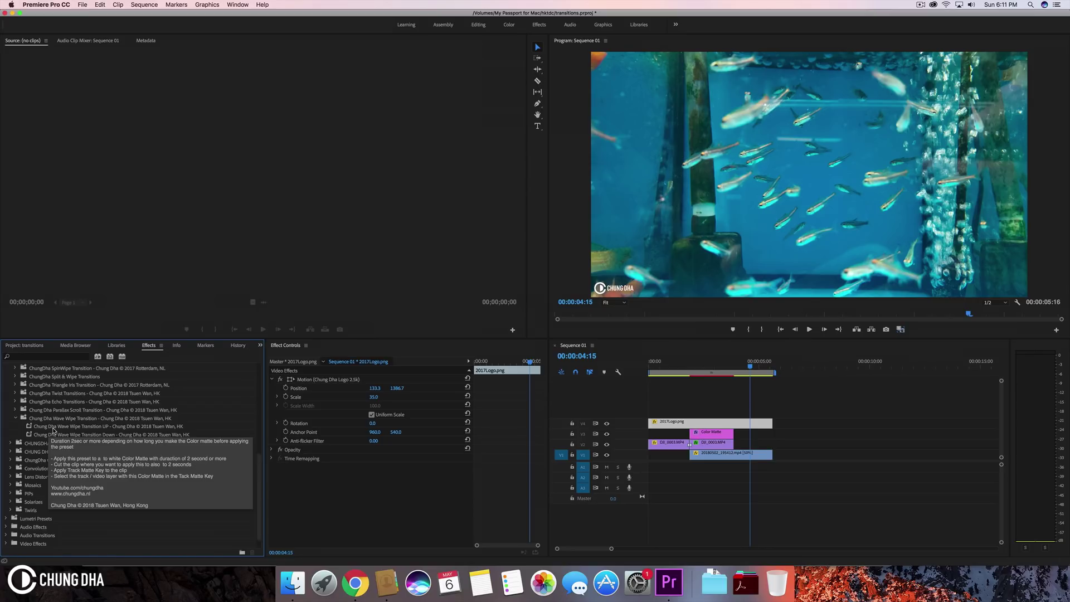
Step: Move DJI_0003.MP4 from V2 down to V1 and extend it up to the 20180502_195412.mp4 clip
{"action": "left_click", "coordinate": [819, 404]}
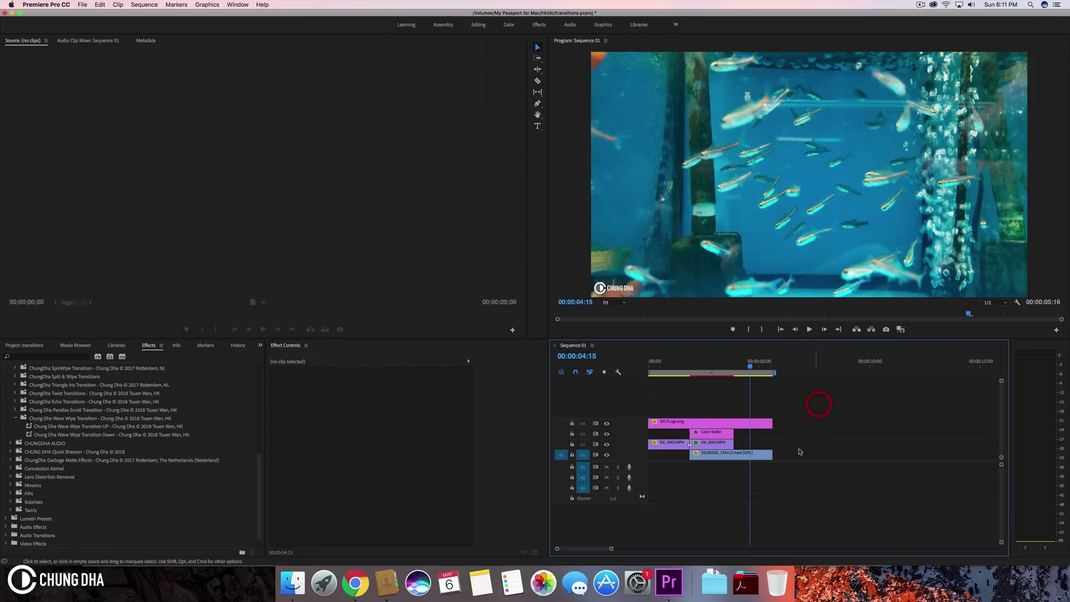
{"action": "left_click_drag", "start_coordinate": [672, 449], "coordinate": [874, 454]}
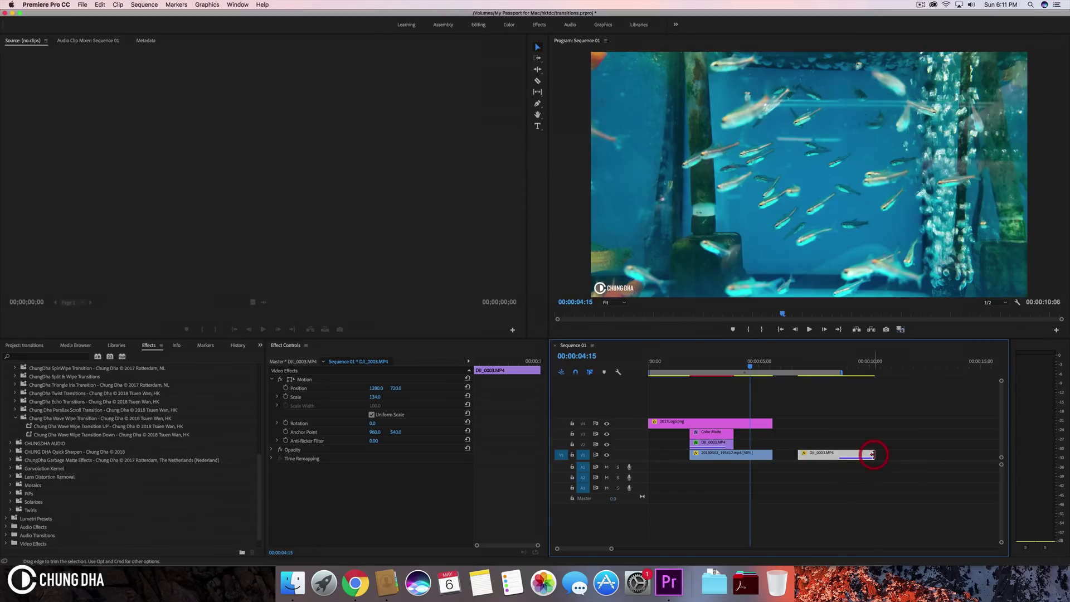
{"action": "left_click_drag", "start_coordinate": [727, 453], "coordinate": [914, 456]}
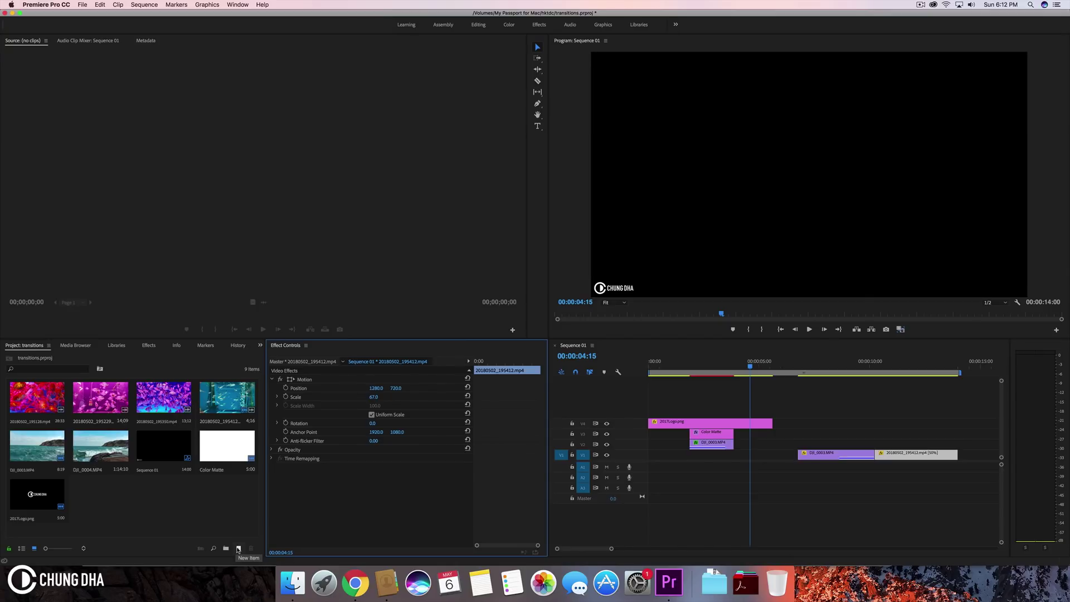
Step: Create a white 2560×1440, 25 fps, square-pixel Color Matte named 'Color Matte'
{"action": "left_click", "coordinate": [238, 549]}
{"action": "left_click", "coordinate": [262, 501]}
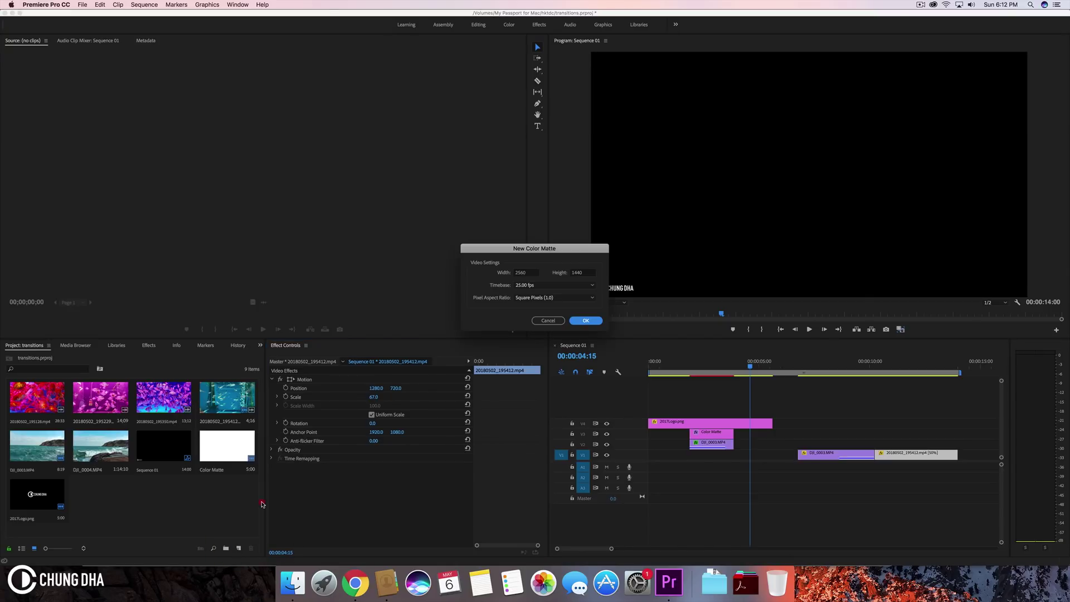
{"action": "left_click", "coordinate": [549, 285]}
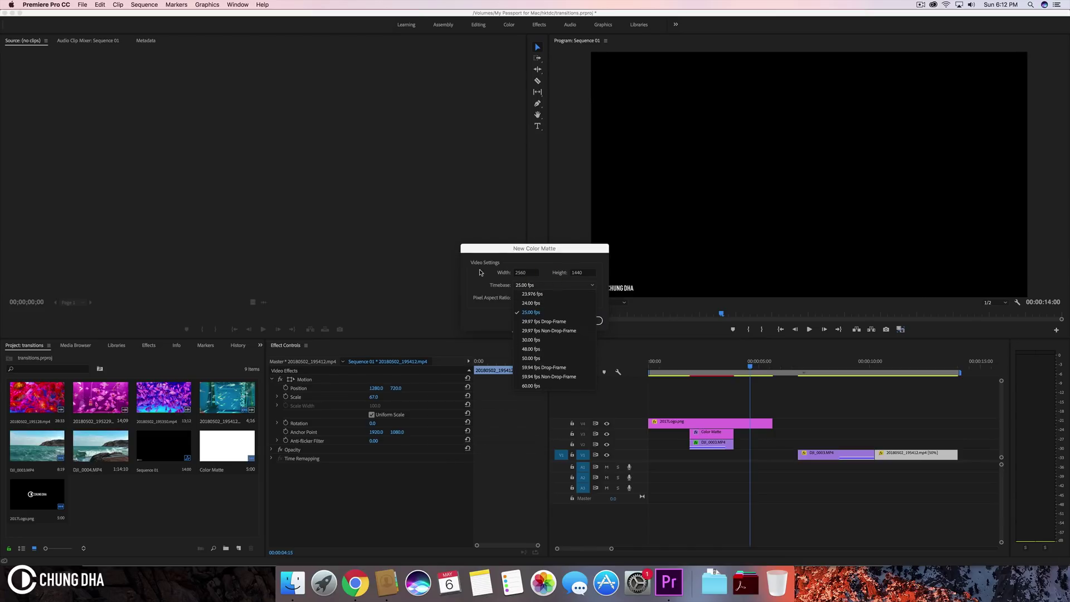
{"action": "left_click", "coordinate": [507, 294]}
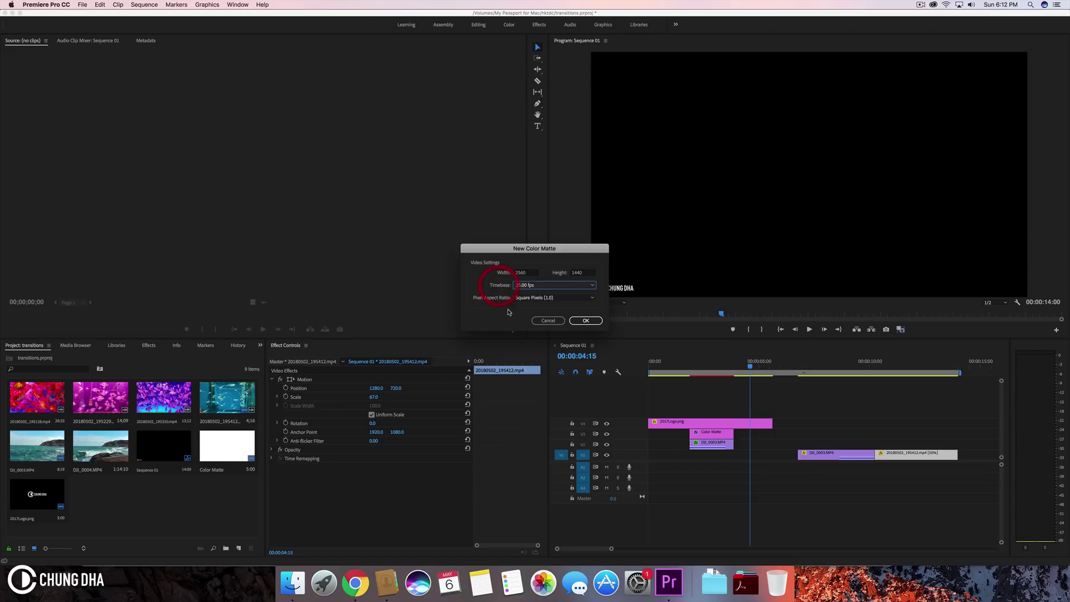
{"action": "left_click", "coordinate": [569, 297]}
{"action": "left_click", "coordinate": [569, 297]}
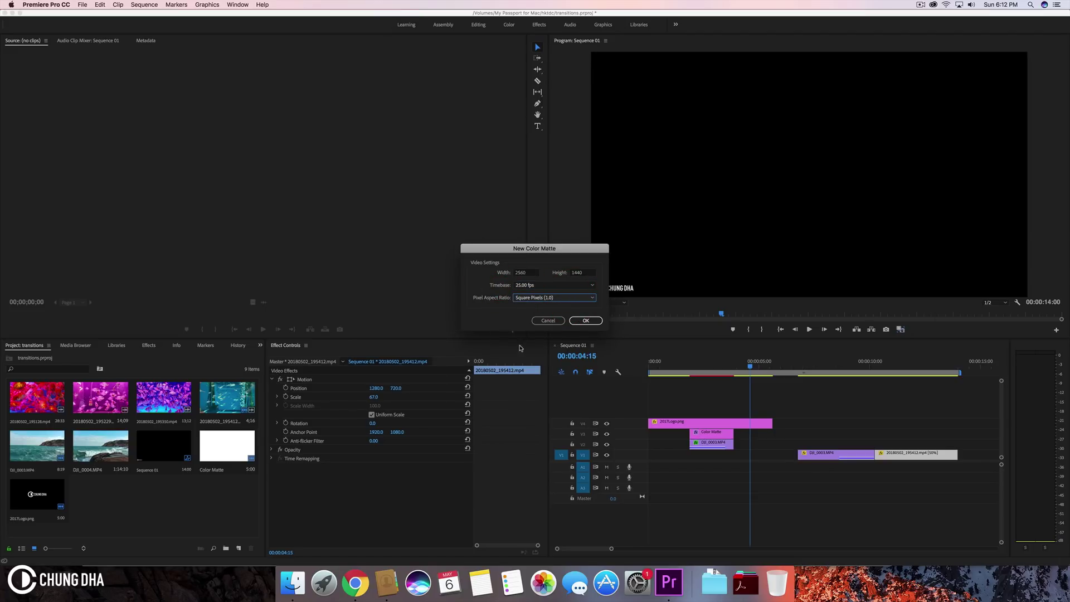
{"action": "left_click", "coordinate": [583, 322]}
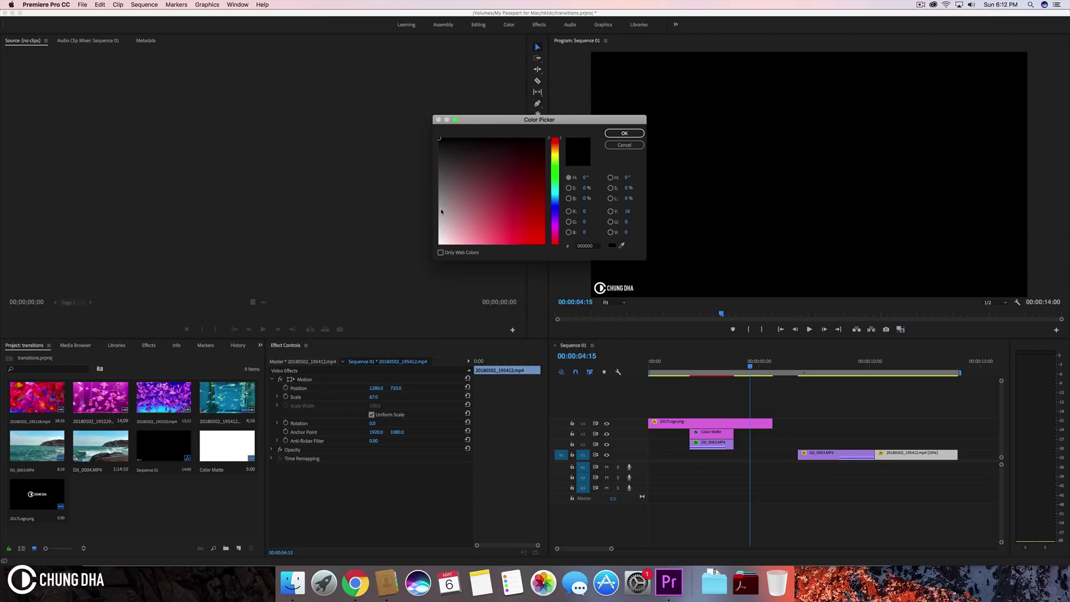
{"action": "left_click_drag", "start_coordinate": [459, 186], "coordinate": [394, 272]}
{"action": "left_click", "coordinate": [631, 136]}
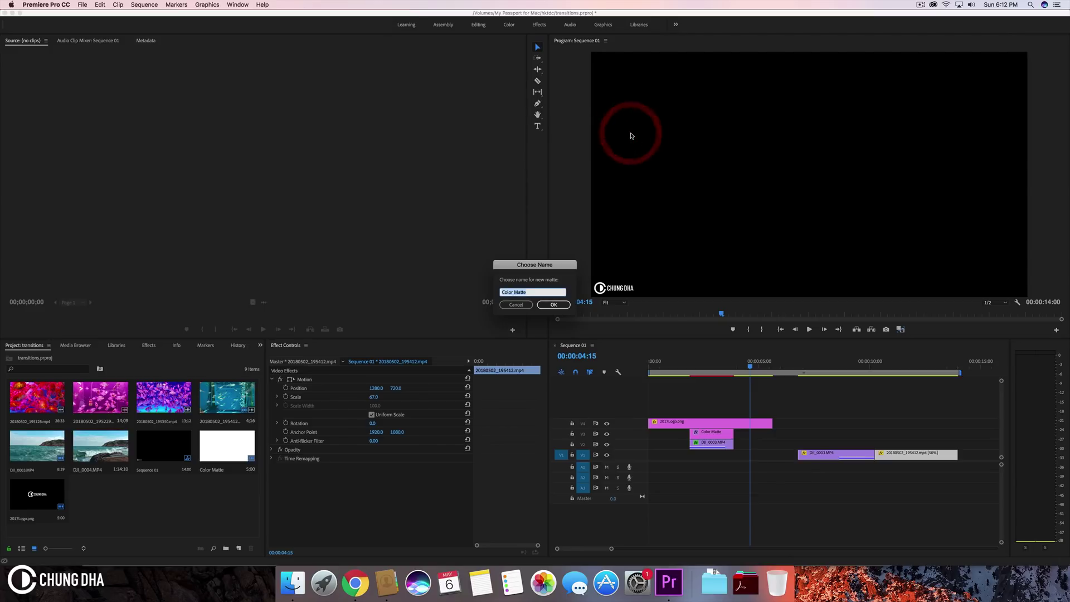
{"action": "left_click", "coordinate": [555, 306]}
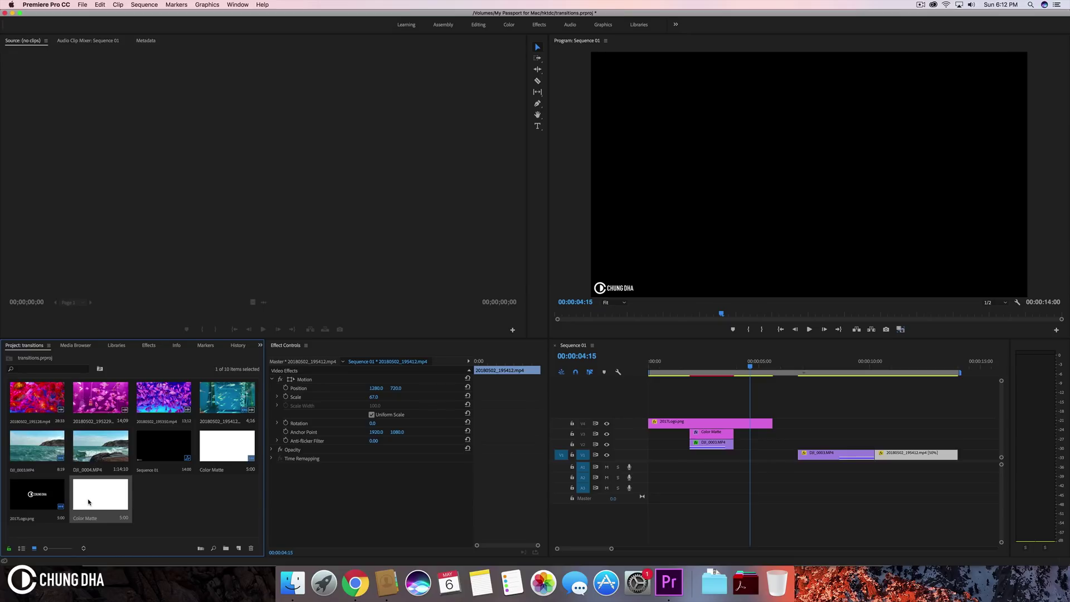
Step: Place the Color Matte on the top track, trim it to 2 seconds, and move it over the beach clip
{"action": "left_click_drag", "start_coordinate": [88, 503], "coordinate": [647, 410]}
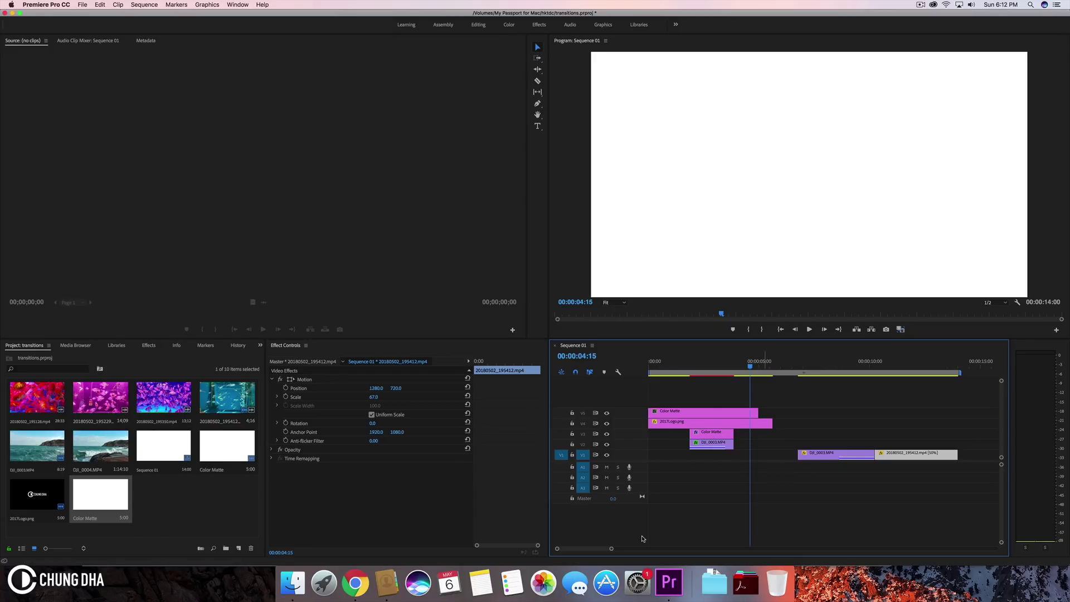
{"action": "left_click_drag", "start_coordinate": [612, 549], "coordinate": [592, 549]}
{"action": "left_click_drag", "start_coordinate": [780, 367], "coordinate": [742, 370]}
{"action": "left_click", "coordinate": [742, 413]}
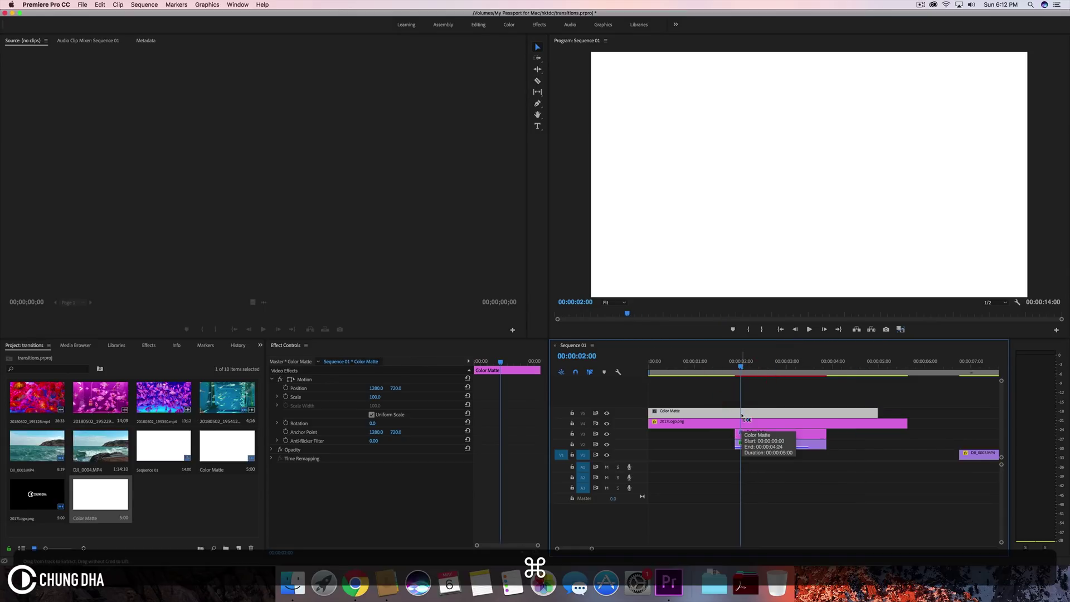
{"action": "key", "text": "super+k"}
{"action": "left_click", "coordinate": [752, 414]}
{"action": "key", "text": "BackSpace"}
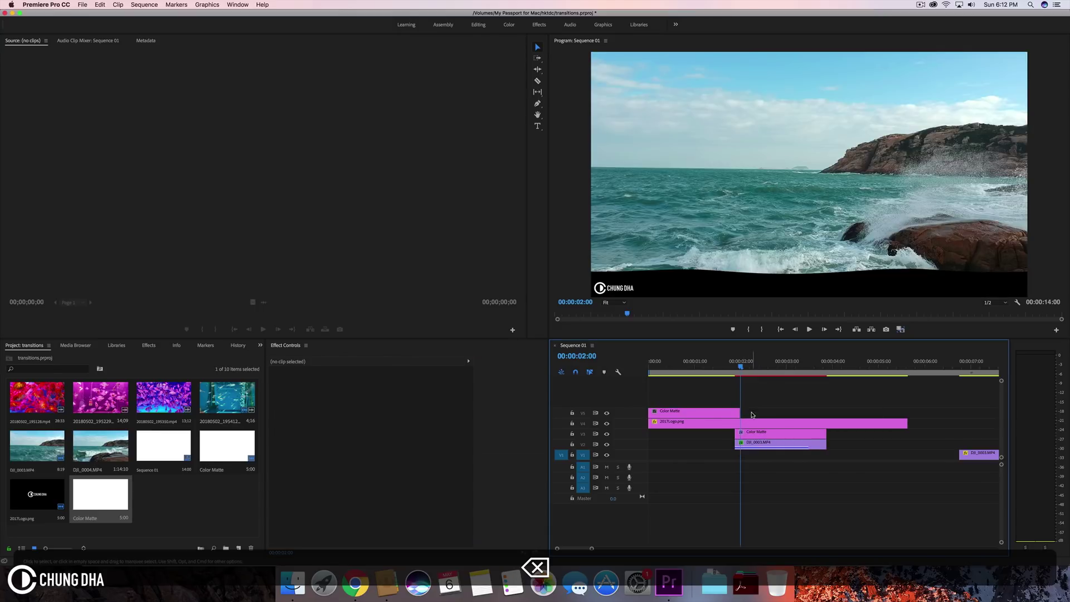
{"action": "left_click", "coordinate": [681, 413]}
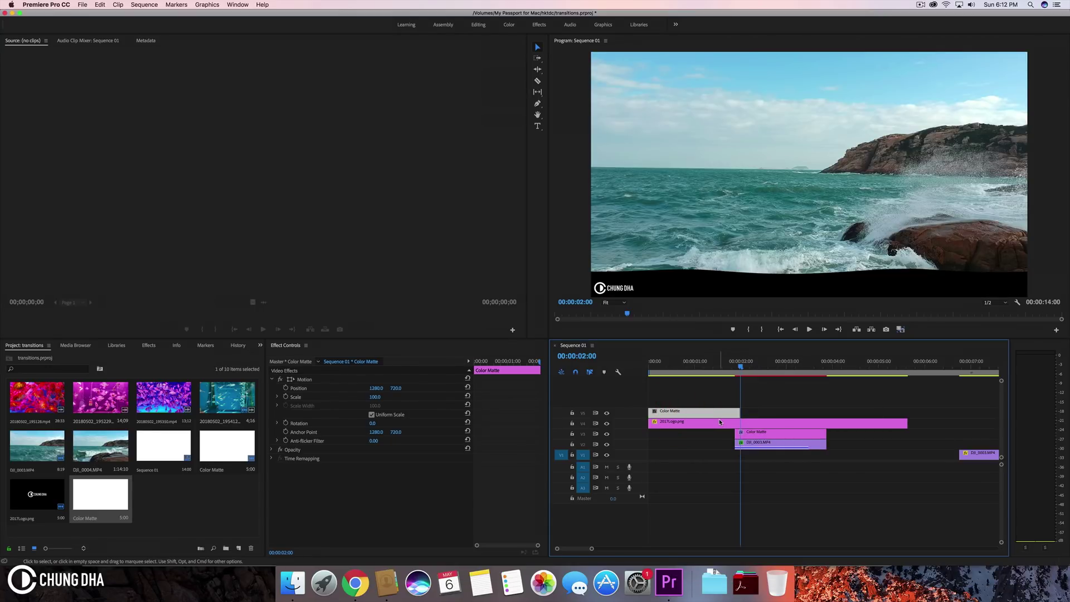
{"action": "left_click_drag", "start_coordinate": [720, 419], "coordinate": [823, 447]}
Step: Cut DJI_0003.MP4 at 00:00:08:06, lift the matte and beach tail one track, and slide the underwater clip left to the cut
{"action": "left_click", "coordinate": [769, 360]}
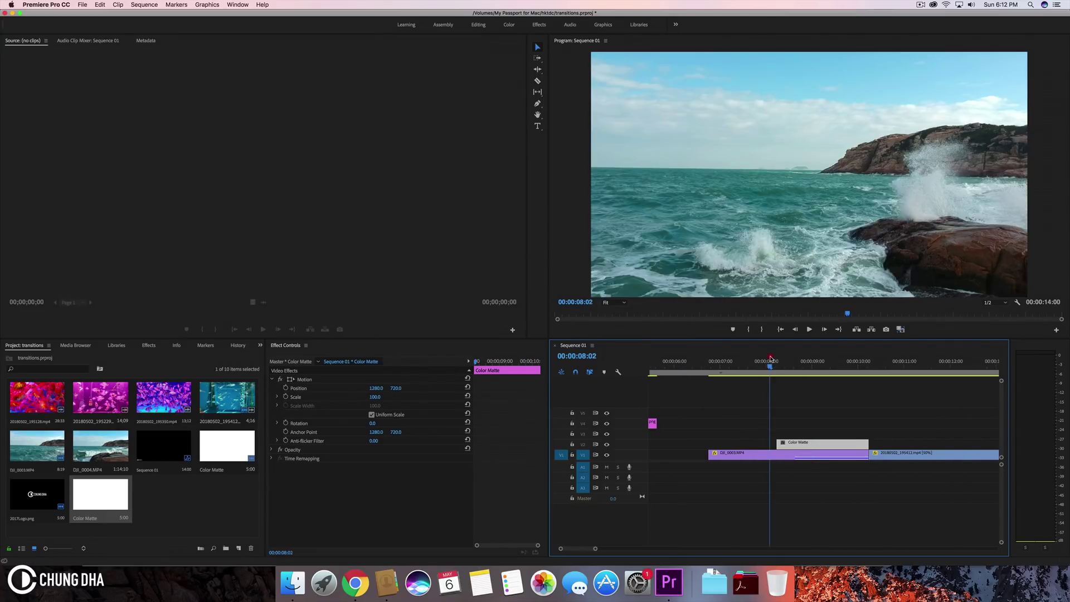
{"action": "left_click", "coordinate": [773, 362]}
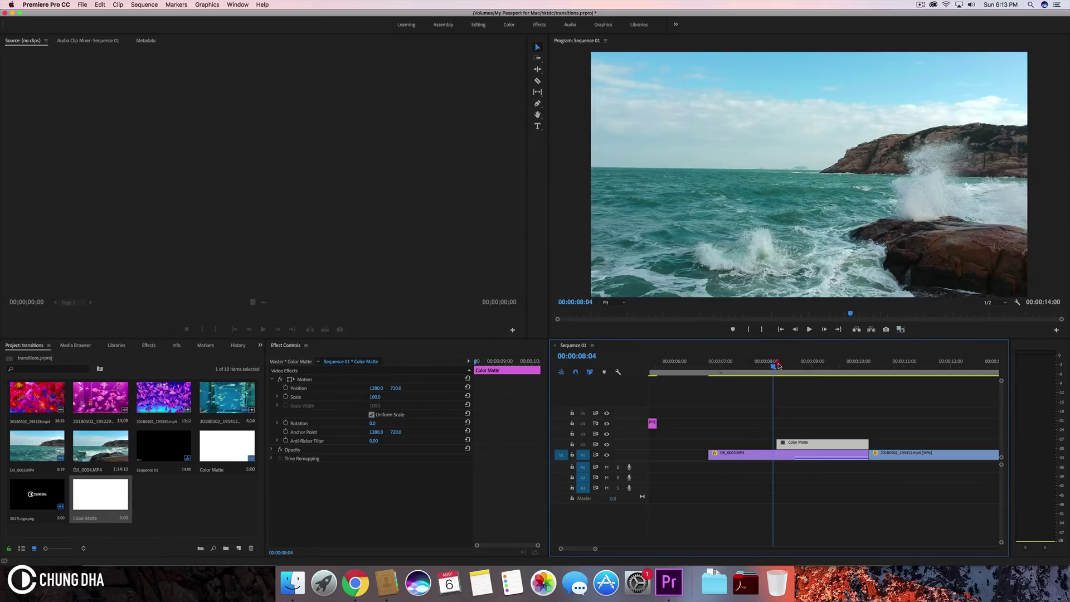
{"action": "left_click", "coordinate": [778, 365]}
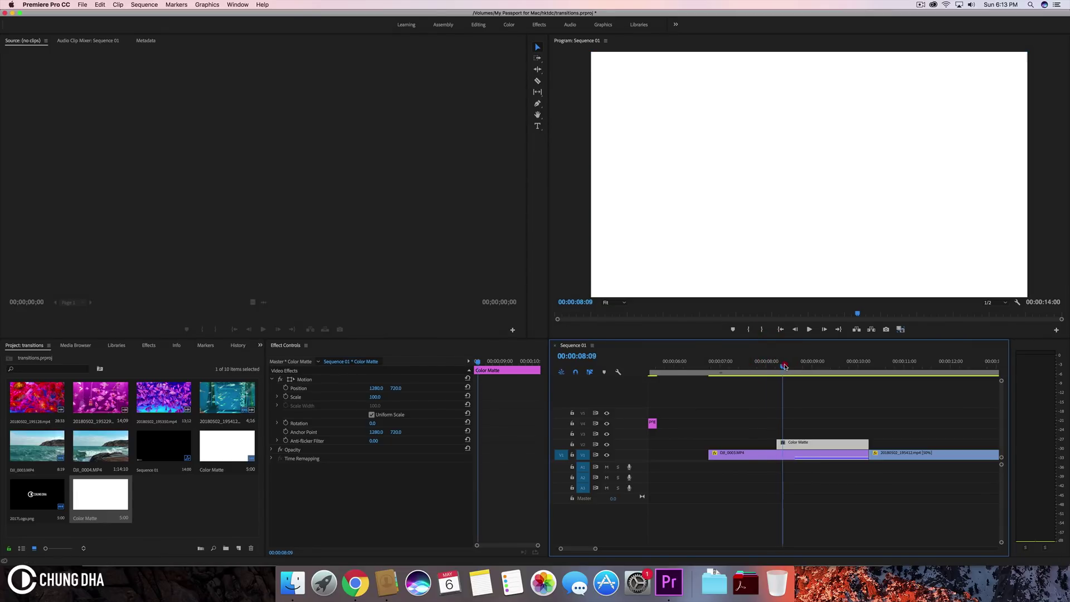
{"action": "left_click", "coordinate": [795, 455]}
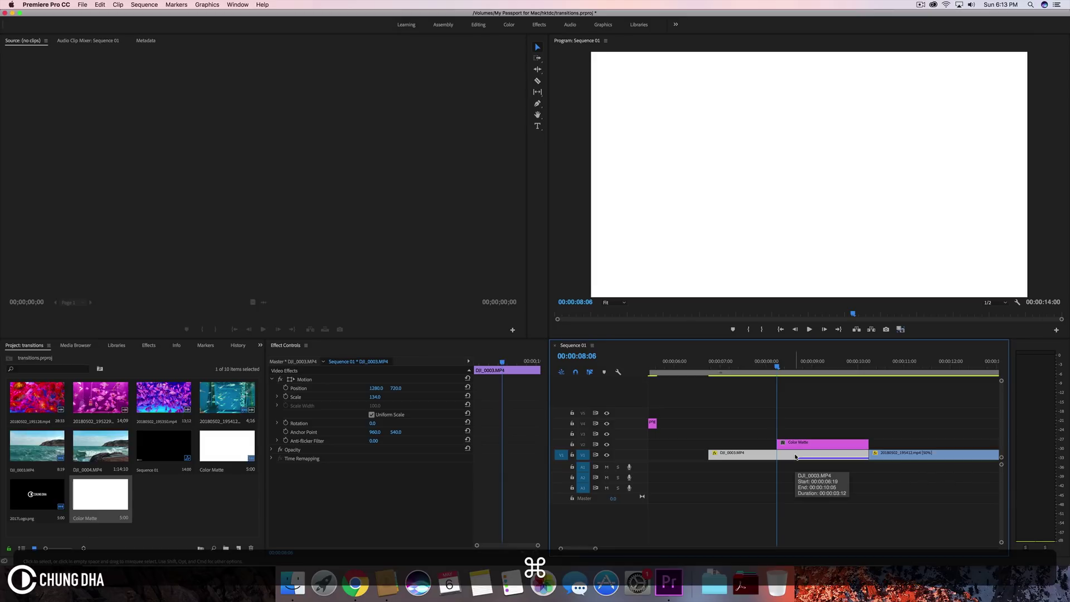
{"action": "key", "text": "super+k"}
{"action": "mouse_move", "coordinate": [793, 428]}
{"action": "left_mouse_down"}
{"action": "mouse_move", "coordinate": [808, 453]}
{"action": "mouse_move", "coordinate": [808, 434]}
{"action": "left_mouse_up"}
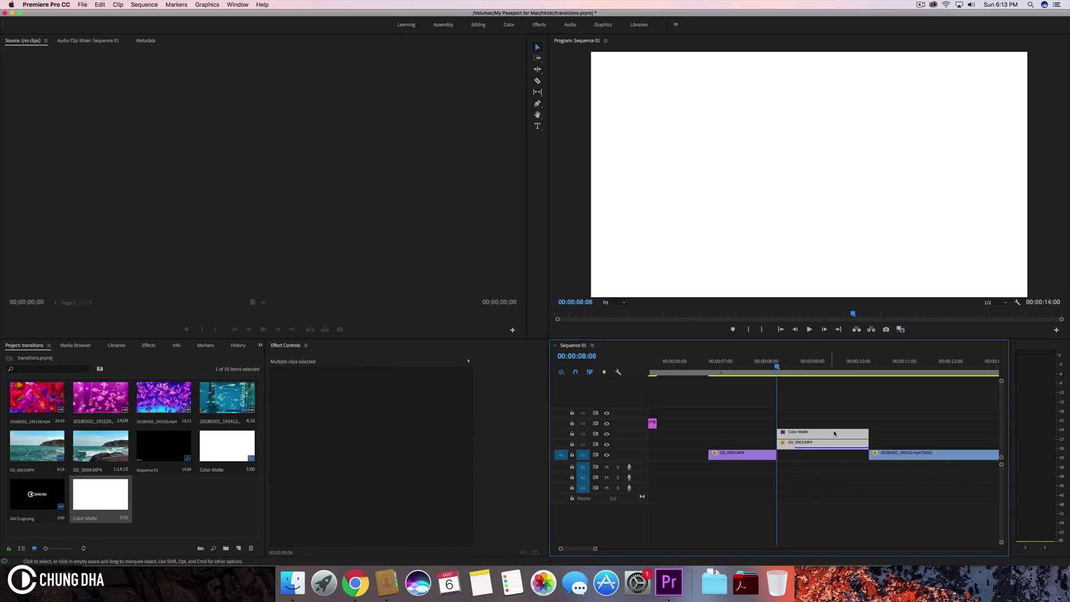
{"action": "left_click_drag", "start_coordinate": [878, 453], "coordinate": [785, 458]}
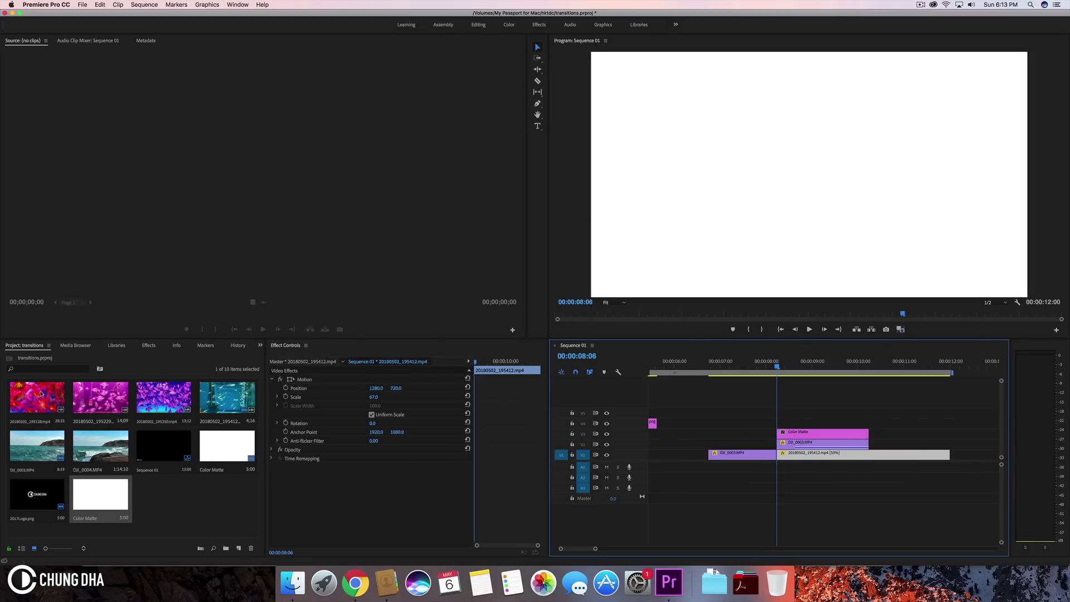
Step: Apply the Chung Dha Wave Wipe Transition UP preset to the Color Matte clip
{"action": "left_click", "coordinate": [152, 346]}
{"action": "mouse_move", "coordinate": [87, 433]}
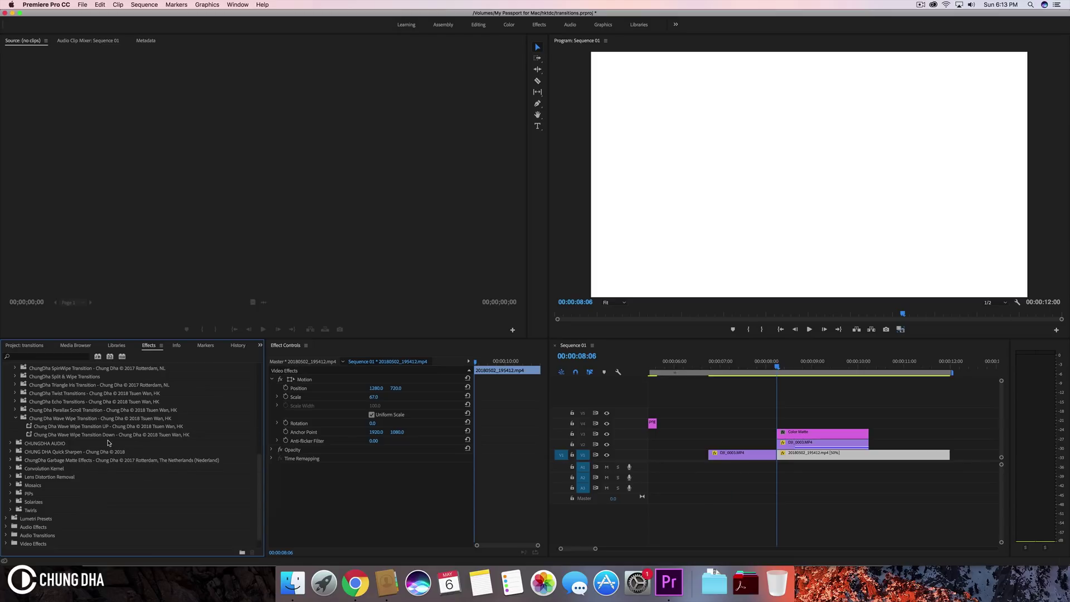
{"action": "left_click", "coordinate": [88, 427]}
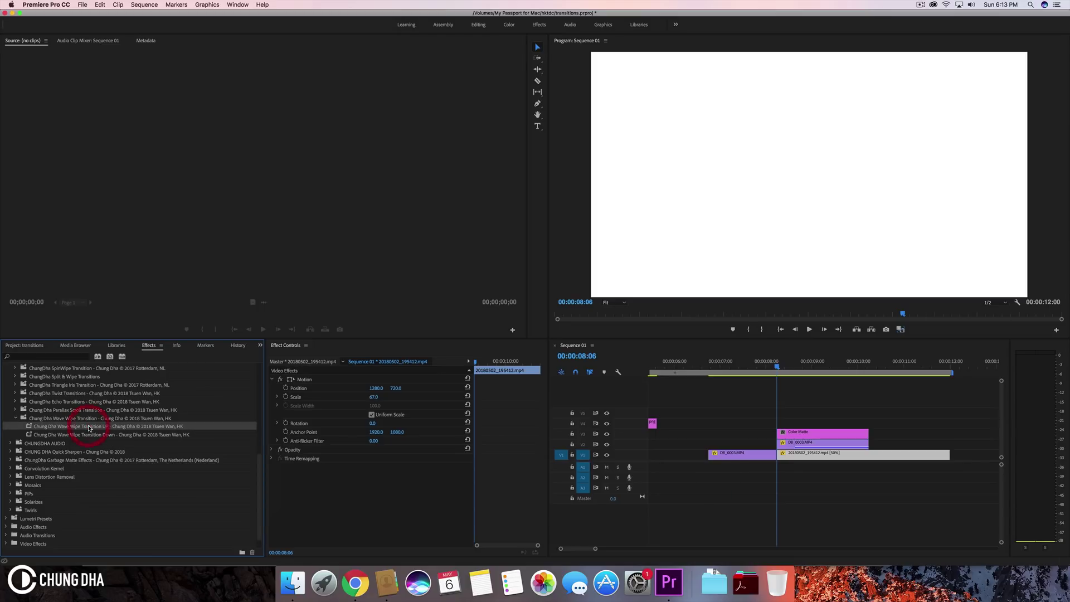
{"action": "left_click_drag", "start_coordinate": [62, 428], "coordinate": [799, 433]}
Step: Scrub the playhead through the wave wipe to preview it
{"action": "left_click", "coordinate": [759, 366]}
{"action": "left_click_drag", "start_coordinate": [759, 365], "coordinate": [799, 369]}
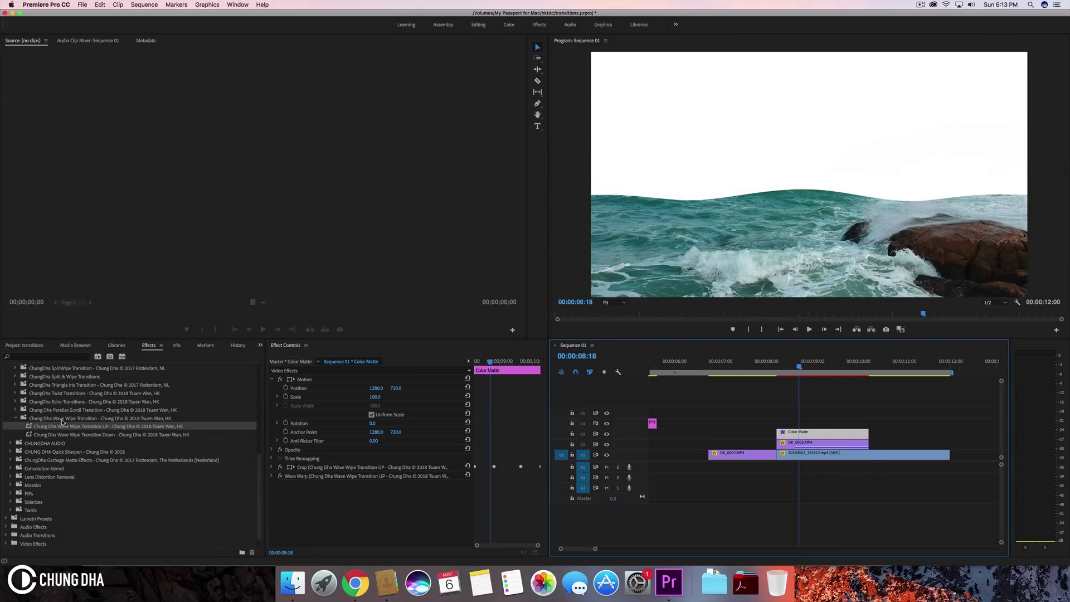
{"action": "left_click", "coordinate": [52, 357]}
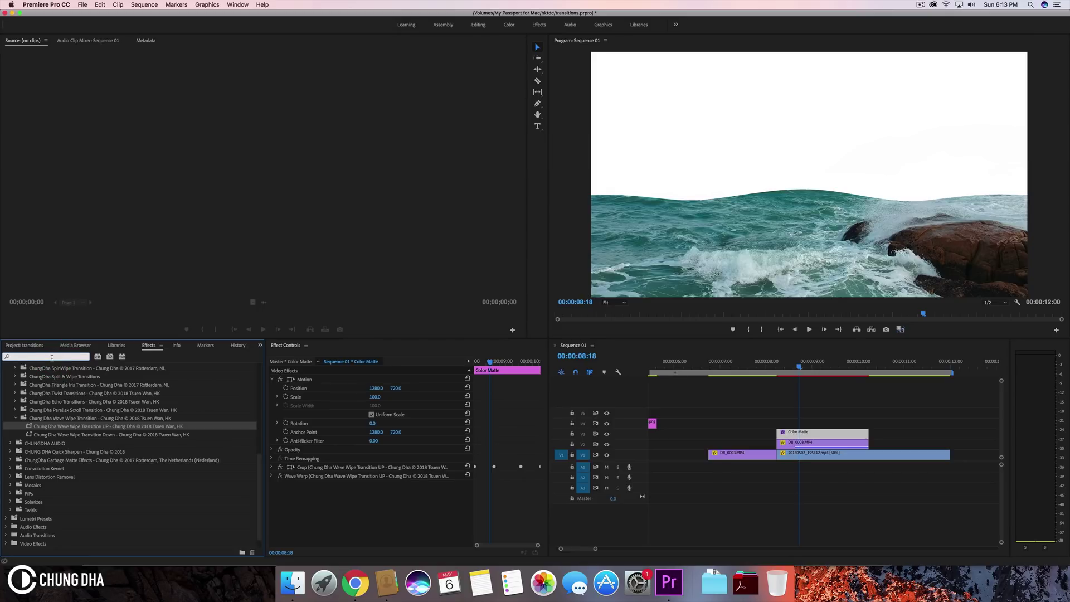
Step: Search for 'matte key' and apply Track Matte Key to the upper DJI_0003.MP4 clip
{"action": "type", "text": "ma"}
{"action": "key", "text": "BackSpace"}
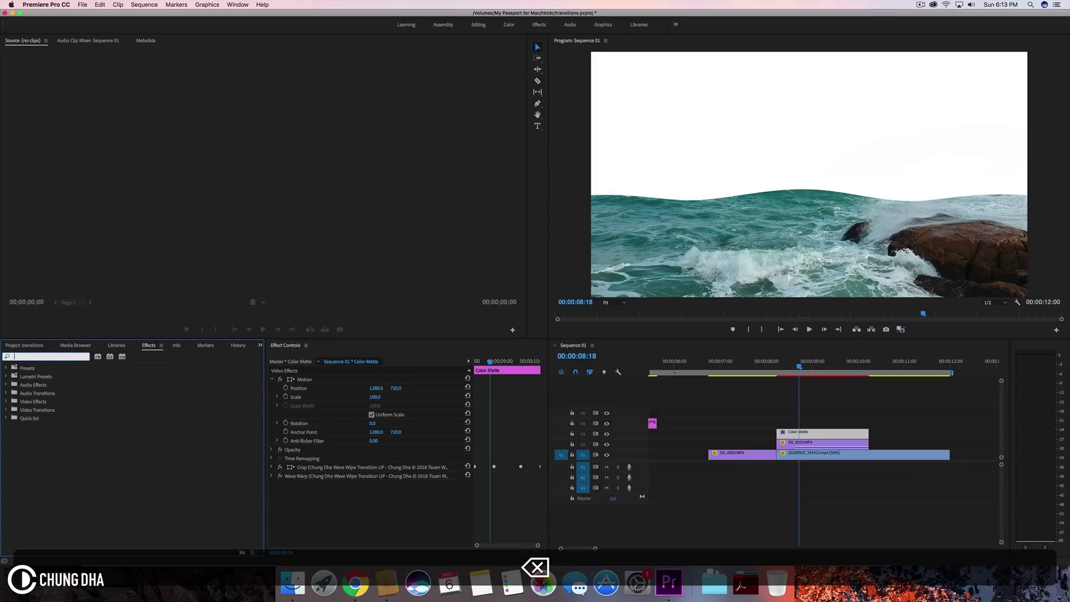
{"action": "type", "text": "atte key"}
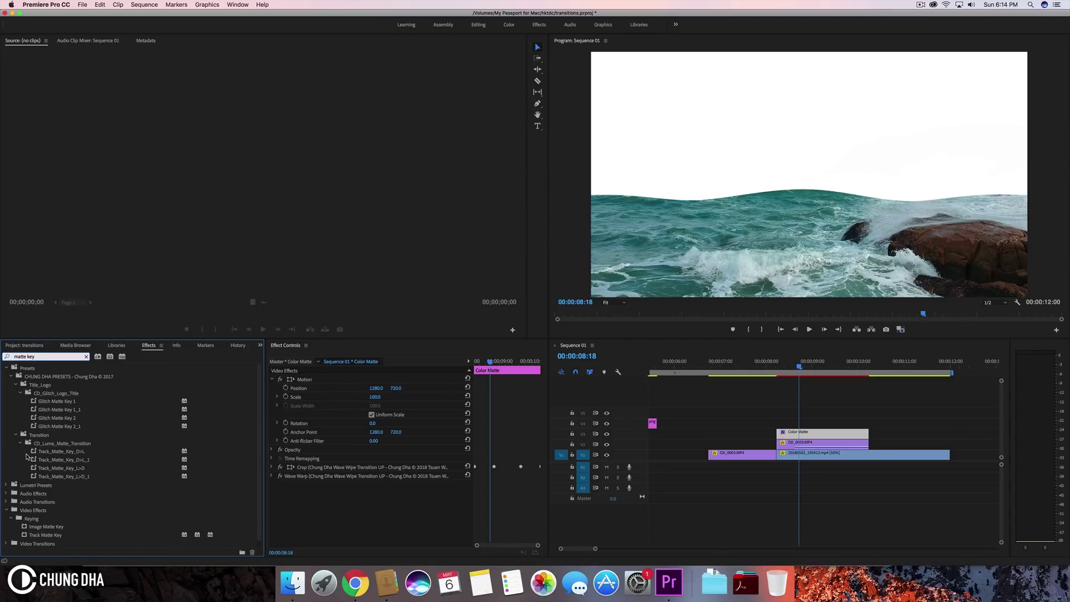
{"action": "scroll", "coordinate": [26, 456], "scroll_direction": "down", "scroll_amount": 1}
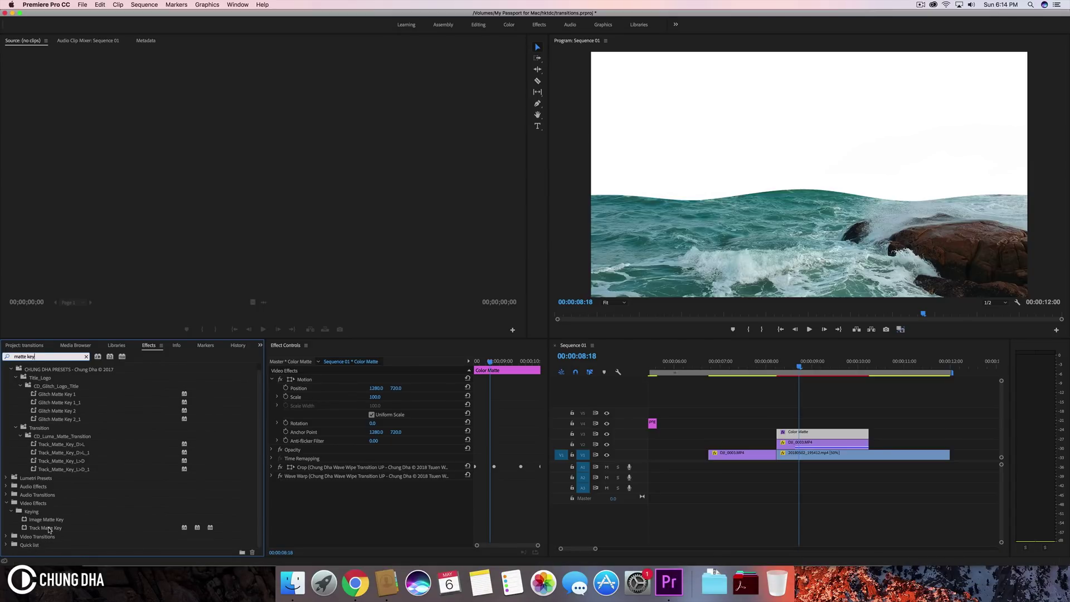
{"action": "left_click_drag", "start_coordinate": [35, 530], "coordinate": [807, 445]}
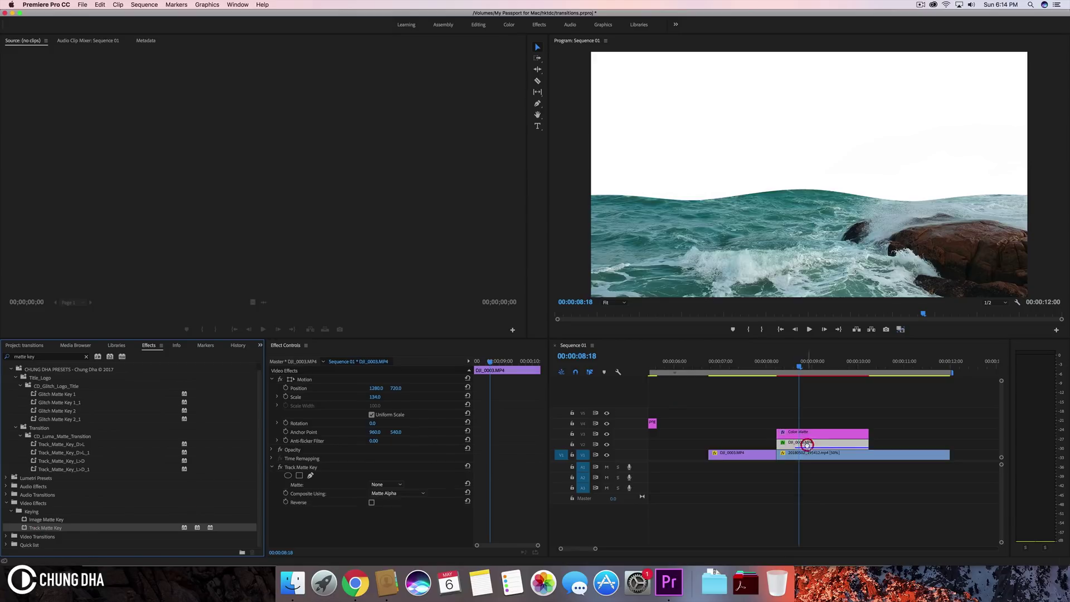
{"action": "left_click", "coordinate": [807, 444]}
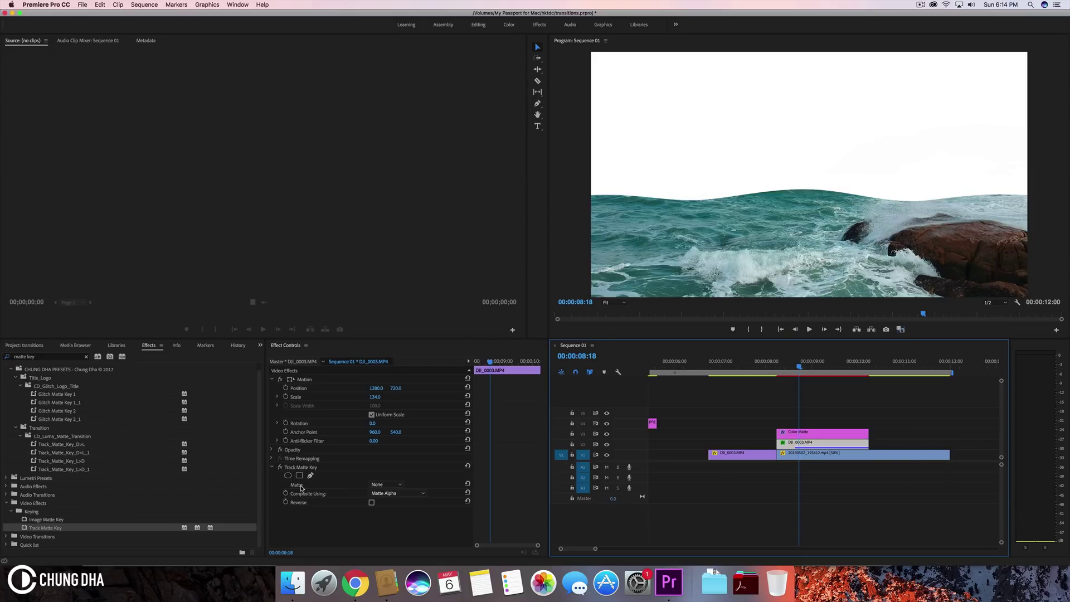
Step: Set the Track Matte Key's Matte to Video 3 and return to before the transition
{"action": "left_click", "coordinate": [385, 485]}
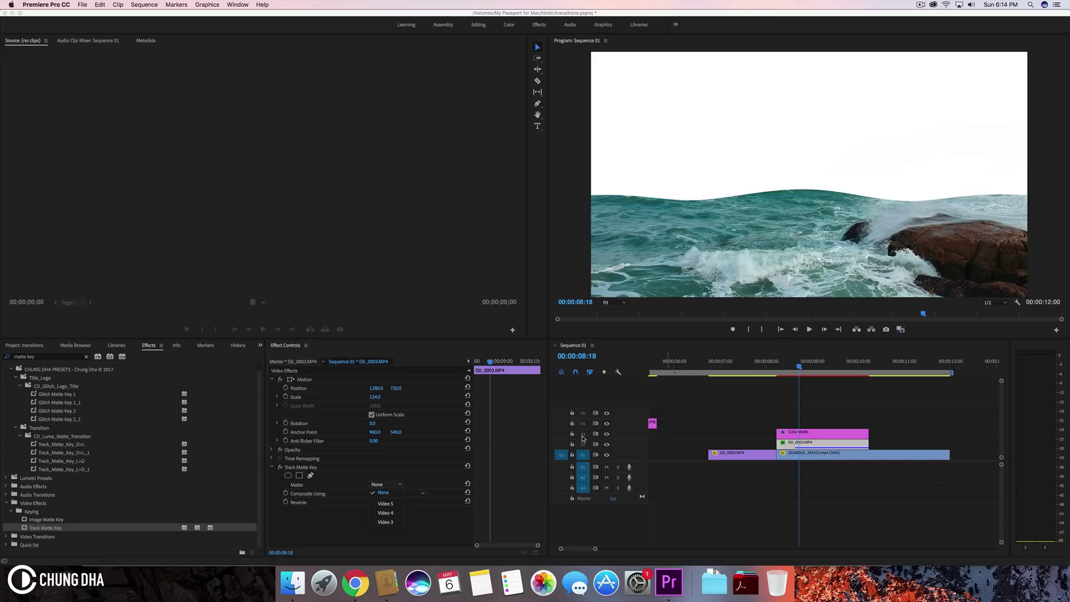
{"action": "left_click", "coordinate": [392, 521]}
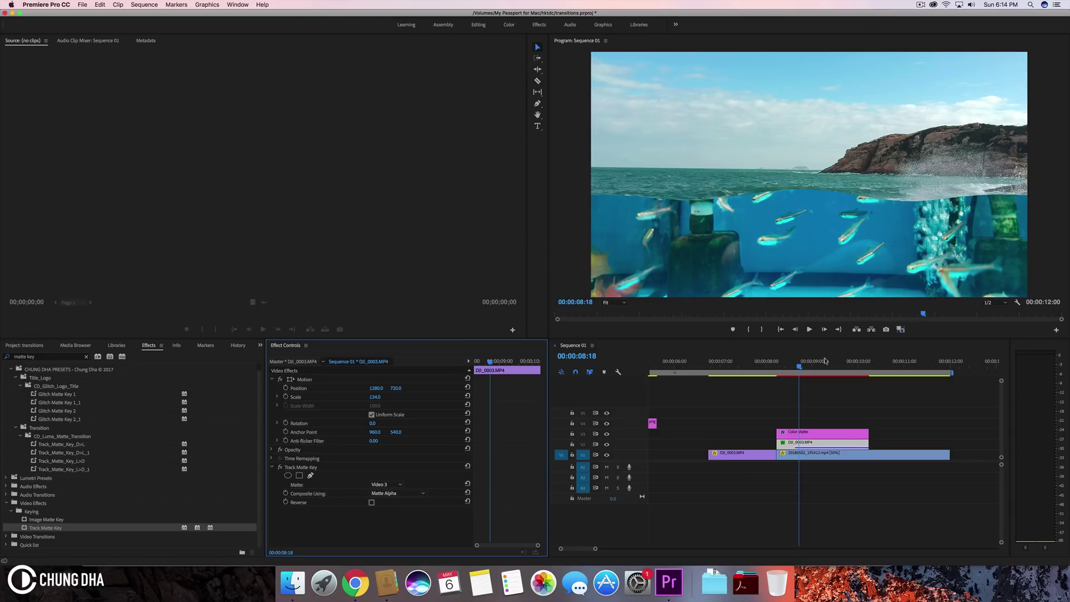
{"action": "left_click", "coordinate": [760, 363]}
{"action": "left_click_drag", "start_coordinate": [762, 363], "coordinate": [878, 372]}
{"action": "left_click", "coordinate": [744, 365]}
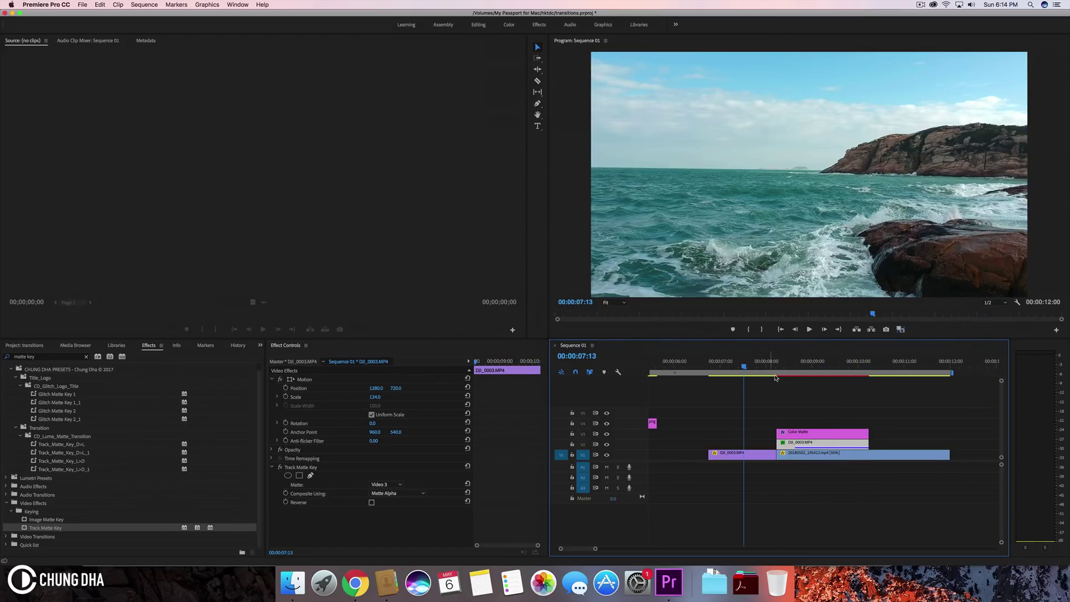
{"action": "key", "text": "space"}
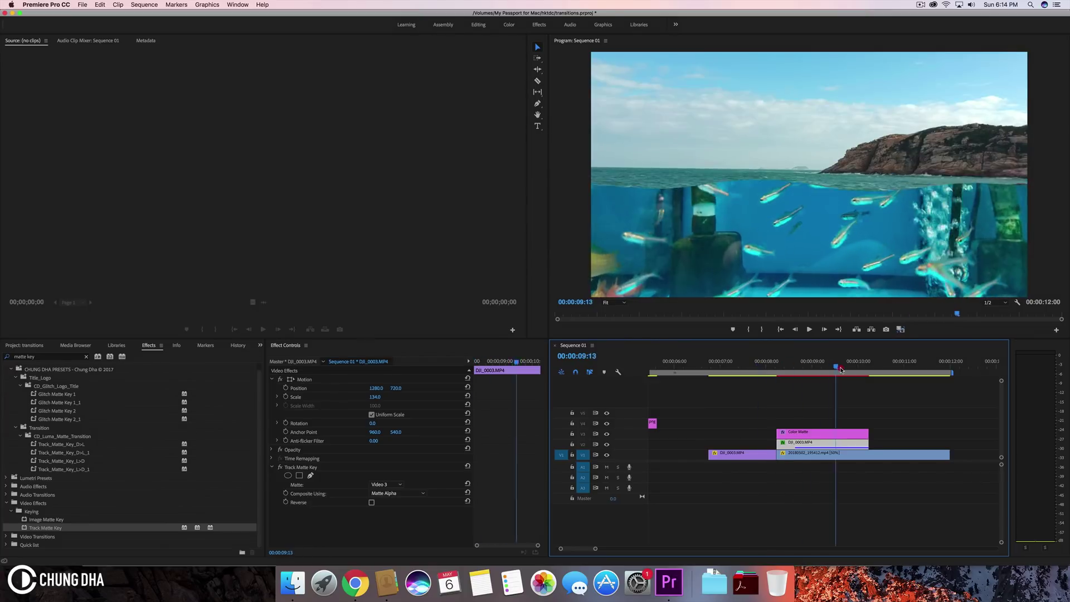
{"action": "left_click_drag", "start_coordinate": [842, 369], "coordinate": [853, 370]}
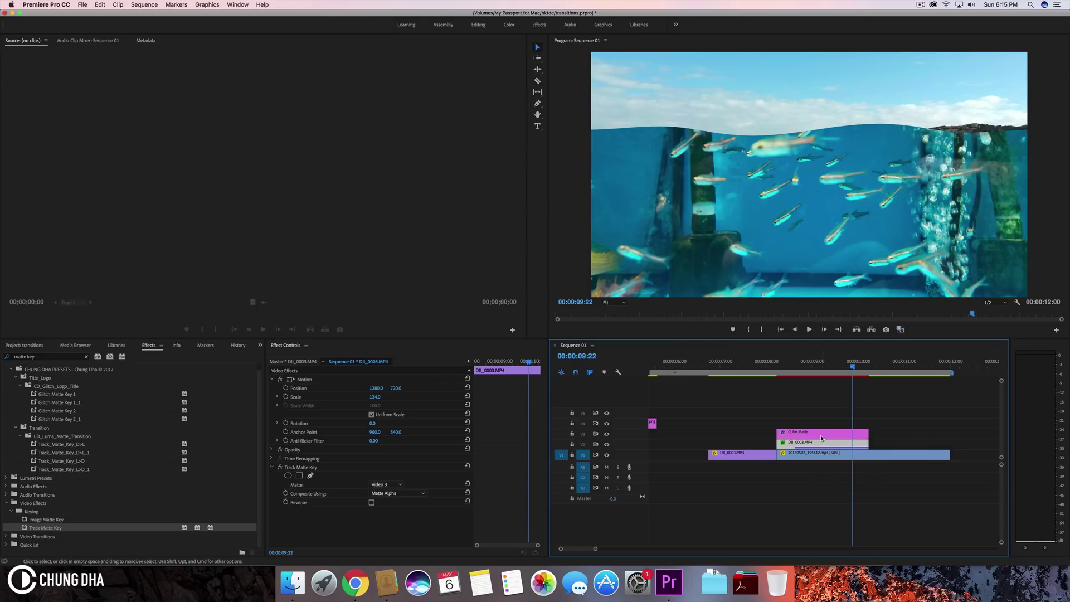
{"action": "left_click", "coordinate": [740, 362]}
{"action": "key", "text": "space"}
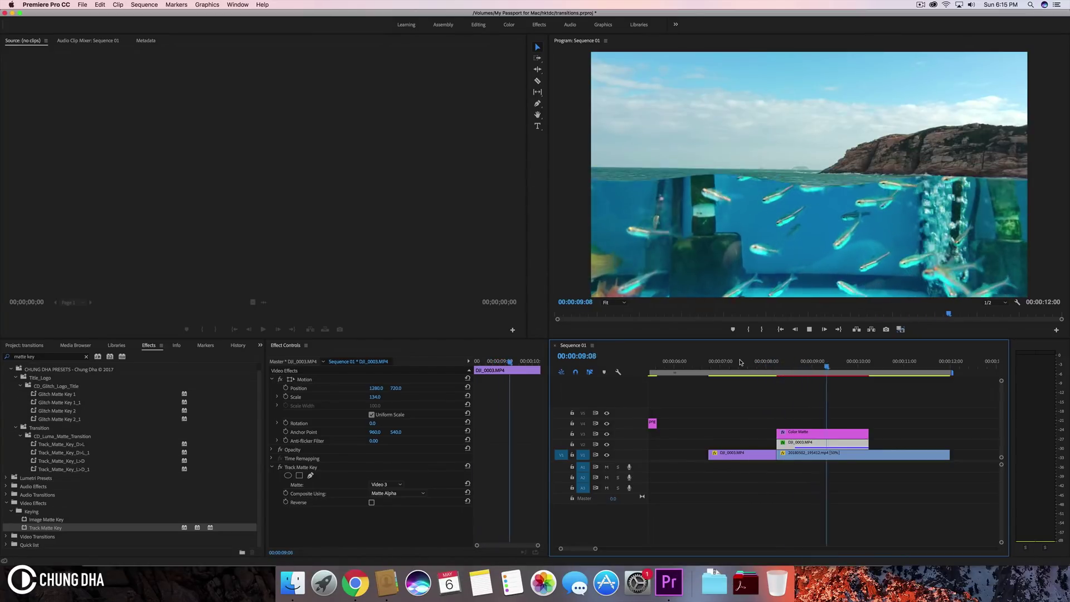
{"action": "key", "text": "space"}
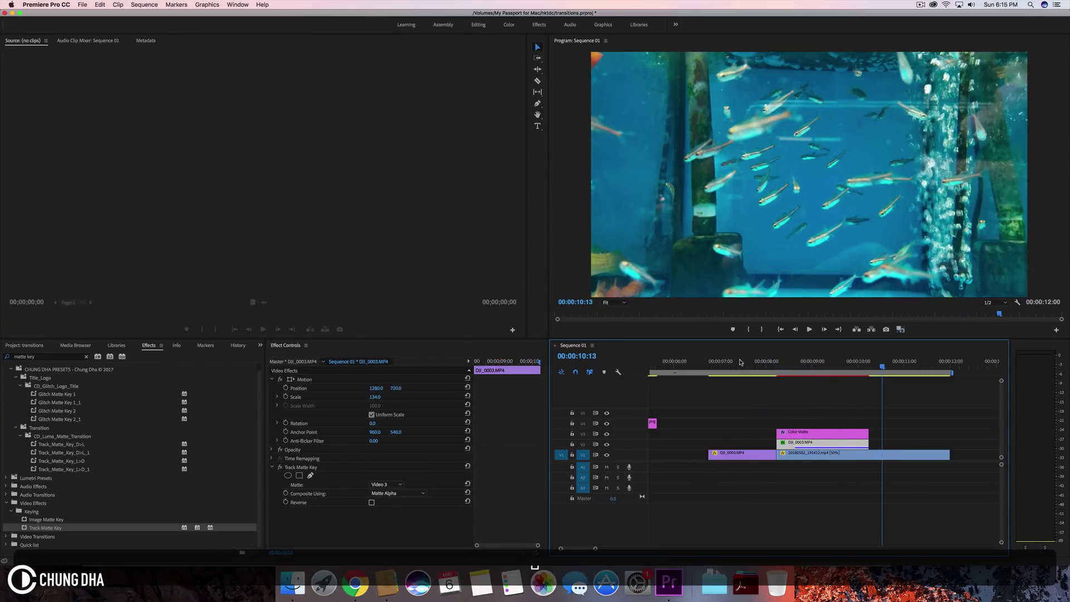